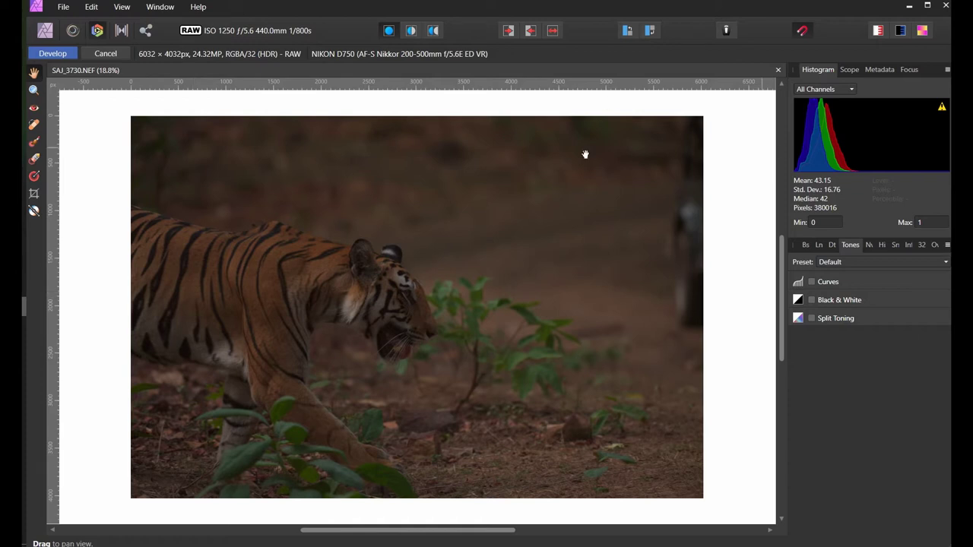
In Develop's Basic panel, set exposure 1.821, shadows 100%, blackpoint 7%, brightness 8%, contrast 6%.
{"action": "left_click", "coordinate": [807, 245]}
{"action": "left_click_drag", "start_coordinate": [844, 316], "coordinate": [842, 318]}
{"action": "scroll", "coordinate": [843, 318], "scroll_direction": "down", "scroll_amount": 4}
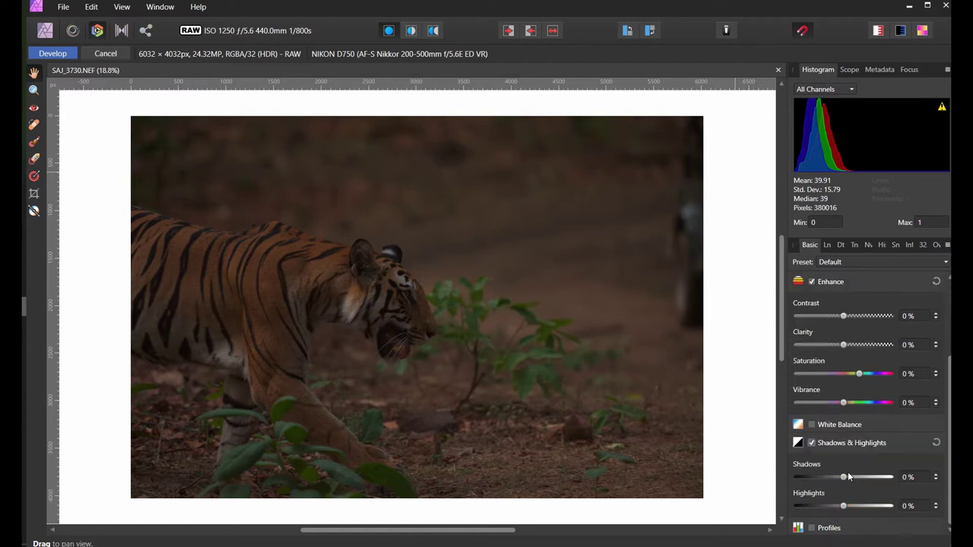
{"action": "left_click_drag", "start_coordinate": [845, 477], "coordinate": [889, 476]}
{"action": "scroll", "coordinate": [822, 395], "scroll_direction": "up", "scroll_amount": 4}
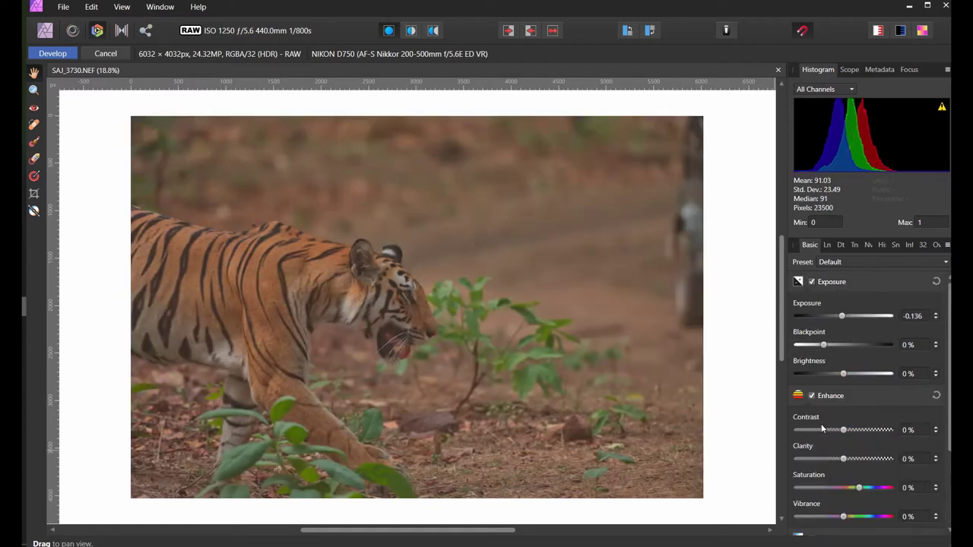
{"action": "left_click_drag", "start_coordinate": [841, 316], "coordinate": [850, 374]}
{"action": "left_click_drag", "start_coordinate": [844, 429], "coordinate": [847, 430]}
{"action": "left_click_drag", "start_coordinate": [850, 316], "coordinate": [838, 345]}
{"action": "mouse_move", "coordinate": [838, 345]}
{"action": "left_mouse_down"}
{"action": "mouse_move", "coordinate": [858, 374]}
{"action": "mouse_move", "coordinate": [842, 345]}
{"action": "left_mouse_up"}
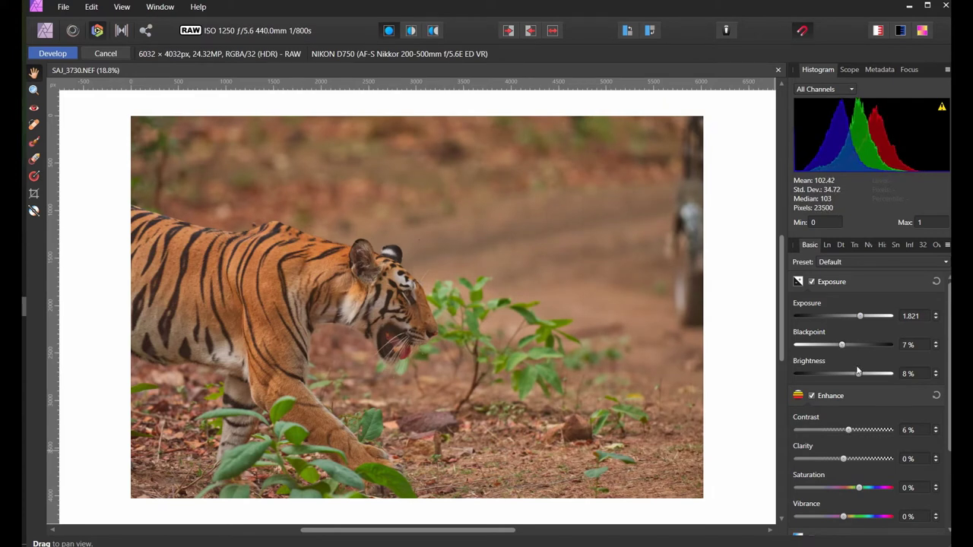
Enable Curves in the Tones panel, lifting the upper curve and pulling the shadows slightly down.
{"action": "left_click", "coordinate": [855, 244]}
{"action": "left_click", "coordinate": [811, 282]}
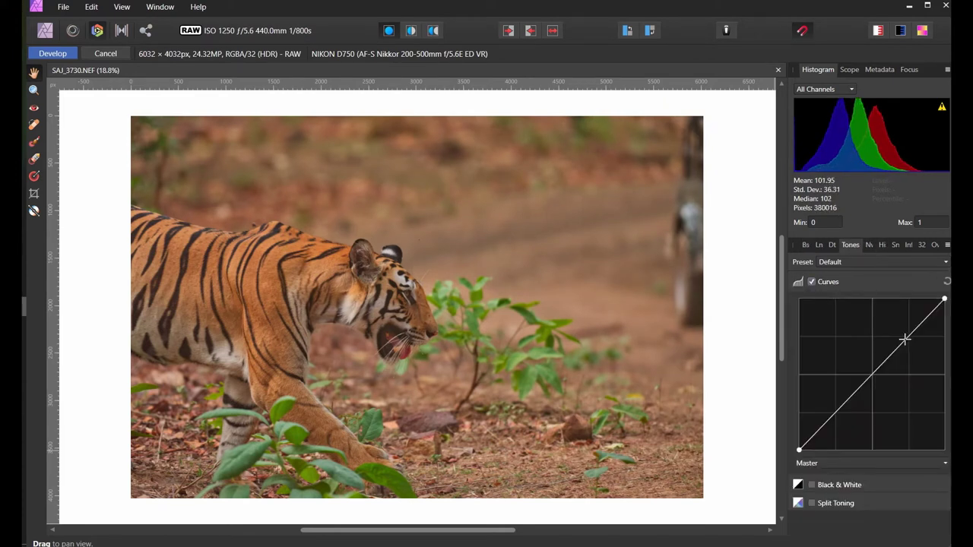
{"action": "left_click_drag", "start_coordinate": [910, 339], "coordinate": [910, 335]}
{"action": "left_click_drag", "start_coordinate": [833, 407], "coordinate": [836, 410]}
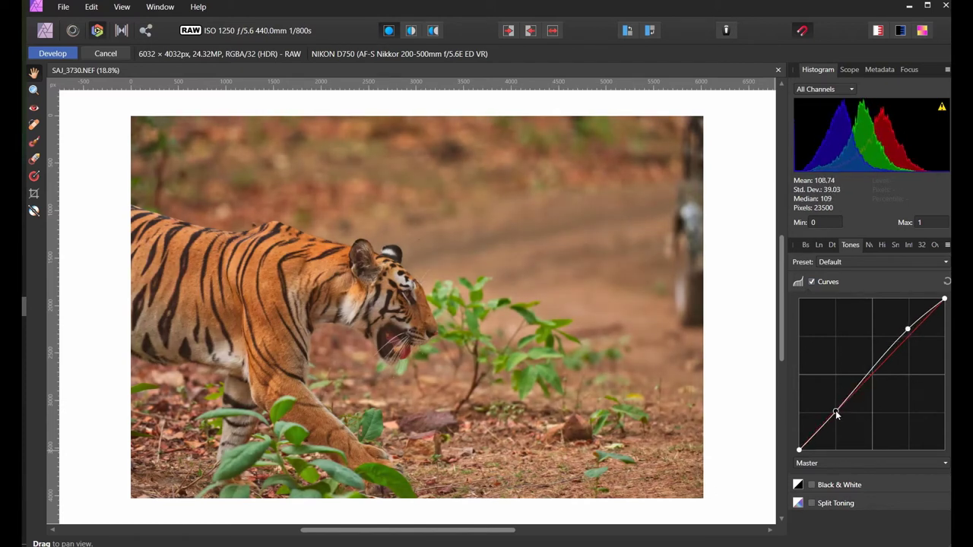
Compare before and after in Split View, then apply development into the Photo persona.
{"action": "left_click", "coordinate": [433, 32]}
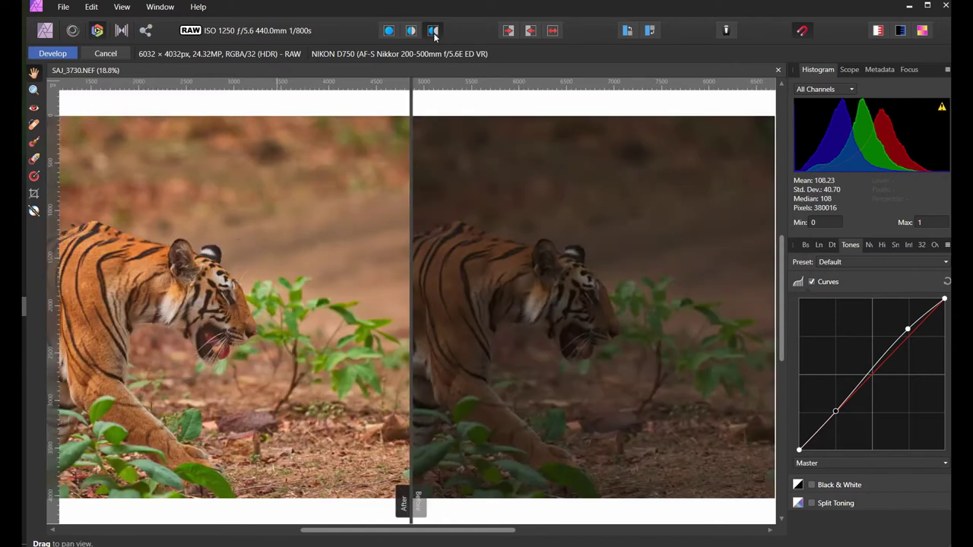
{"action": "left_click", "coordinate": [388, 31]}
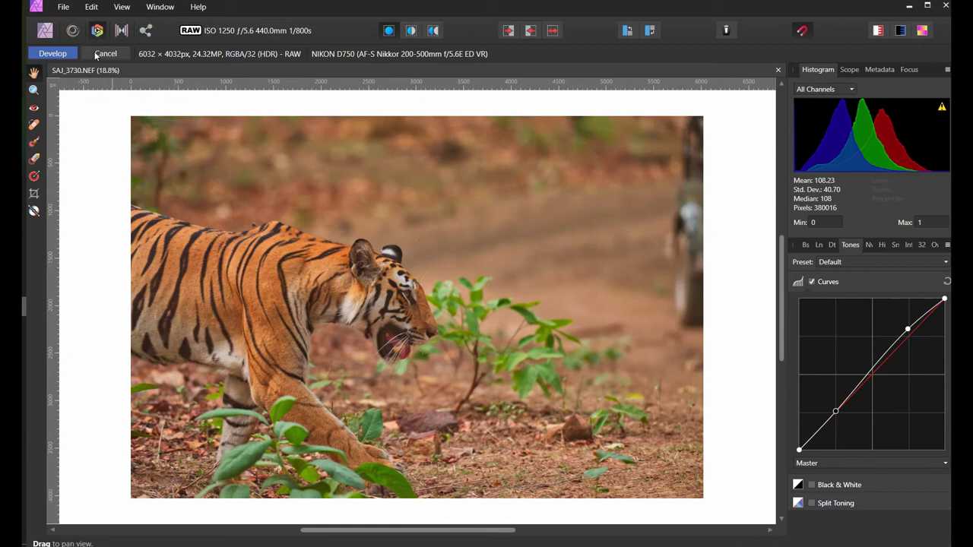
{"action": "left_click", "coordinate": [97, 56]}
{"action": "left_click_drag", "start_coordinate": [602, 394], "coordinate": [548, 399]}
Add a live High Pass filter at 3 px radius in Overlay blend mode, then select the Crop Tool.
{"action": "left_click", "coordinate": [850, 289]}
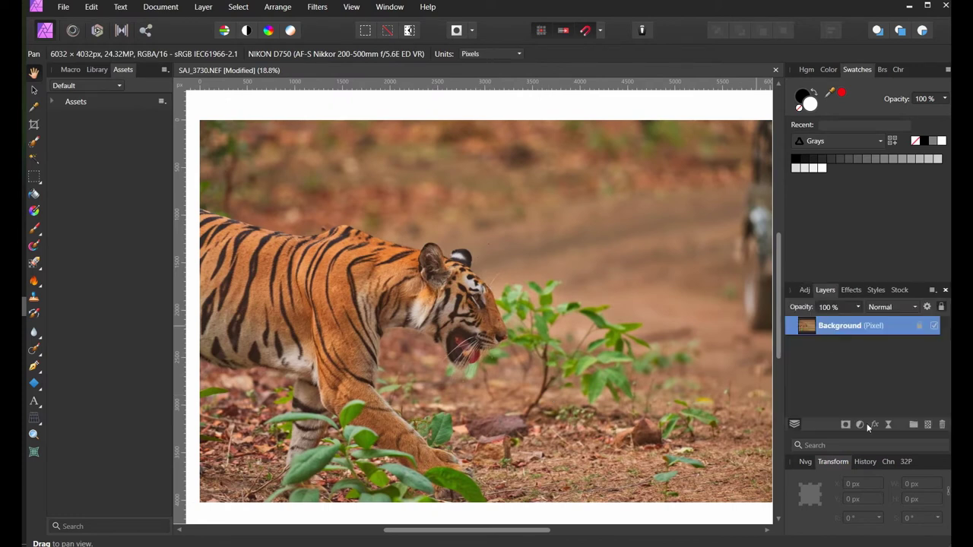
{"action": "left_click", "coordinate": [890, 424]}
{"action": "left_click", "coordinate": [842, 202]}
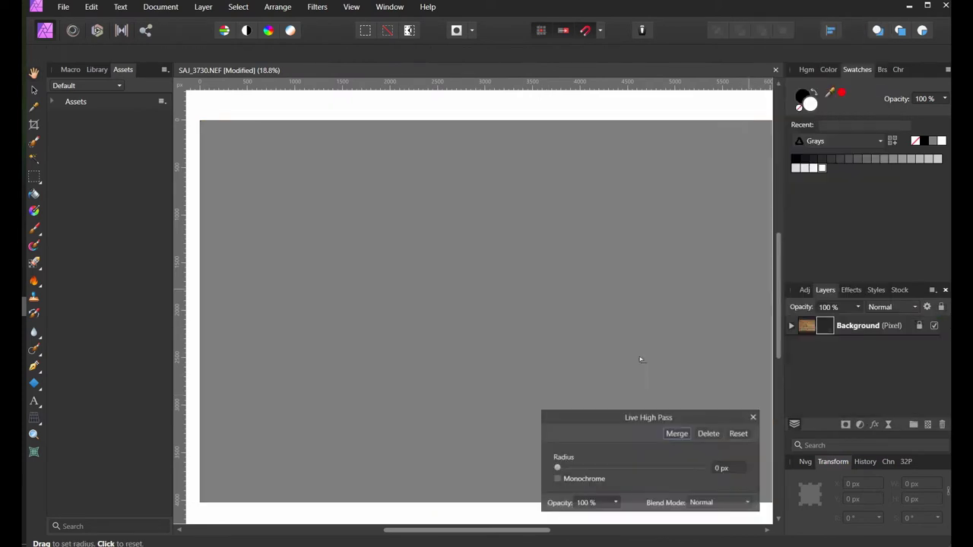
{"action": "left_click_drag", "start_coordinate": [557, 468], "coordinate": [598, 473]}
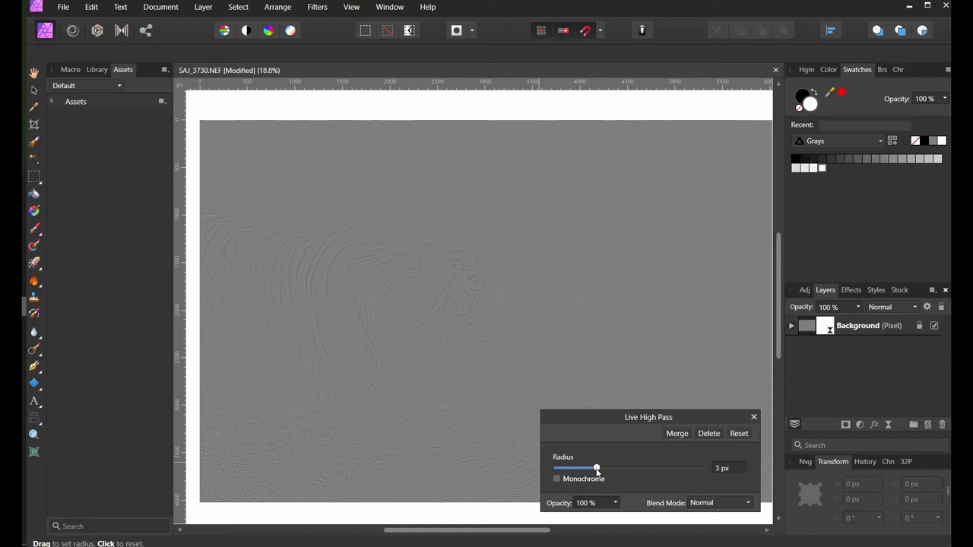
{"action": "left_click", "coordinate": [720, 503]}
{"action": "left_click", "coordinate": [738, 417]}
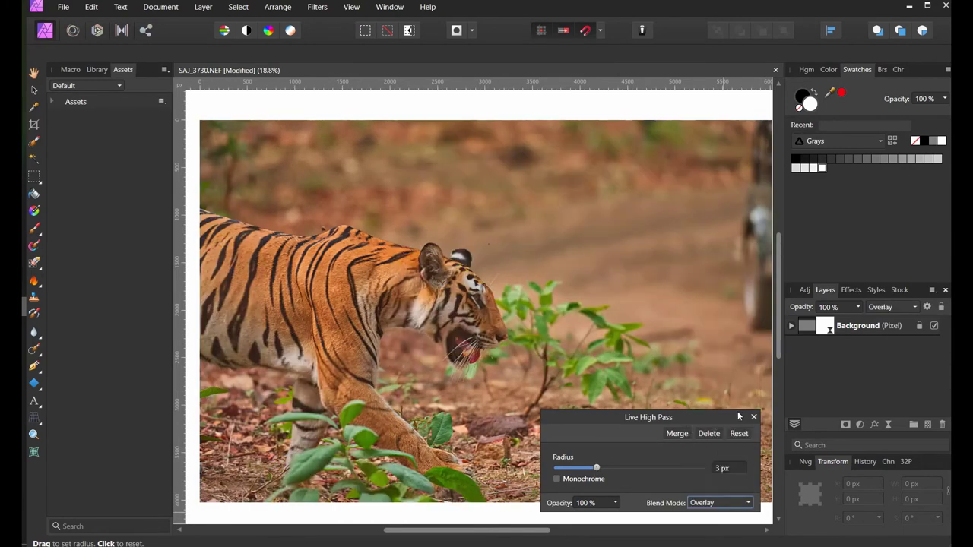
{"action": "left_click", "coordinate": [753, 417]}
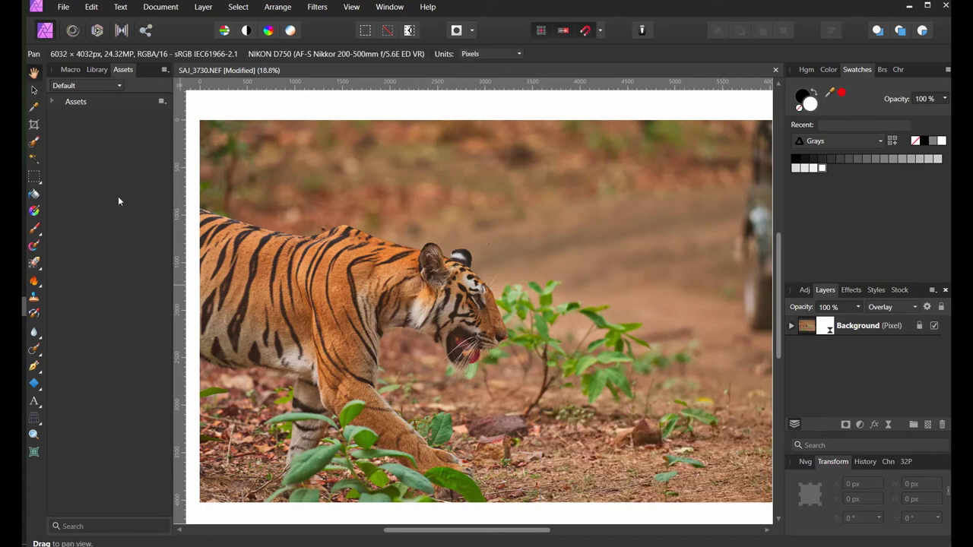
{"action": "left_click", "coordinate": [33, 125]}
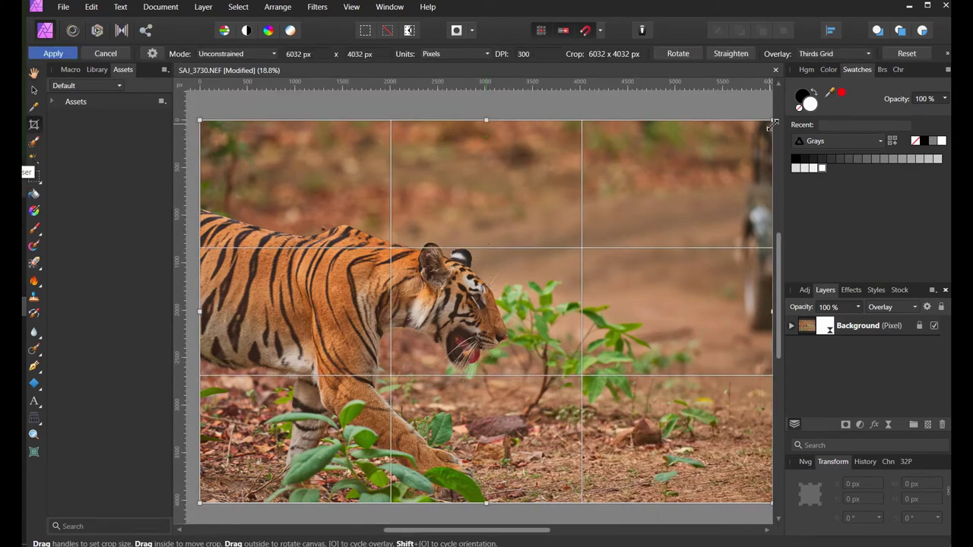
Crop to a 4:5 portrait frame of 3225 × 4032 px positioned over the tiger.
{"action": "left_click_drag", "start_coordinate": [772, 121], "coordinate": [621, 180]}
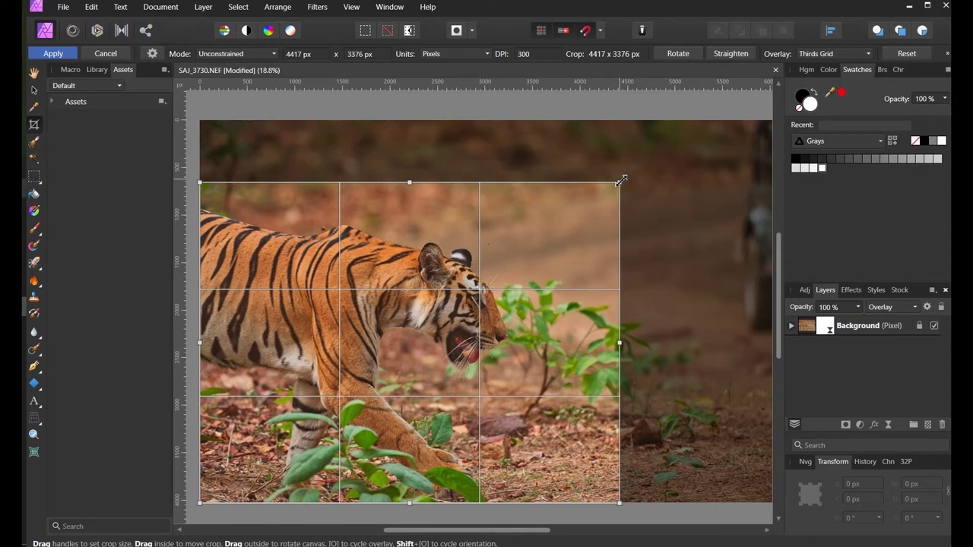
{"action": "left_click", "coordinate": [677, 53]}
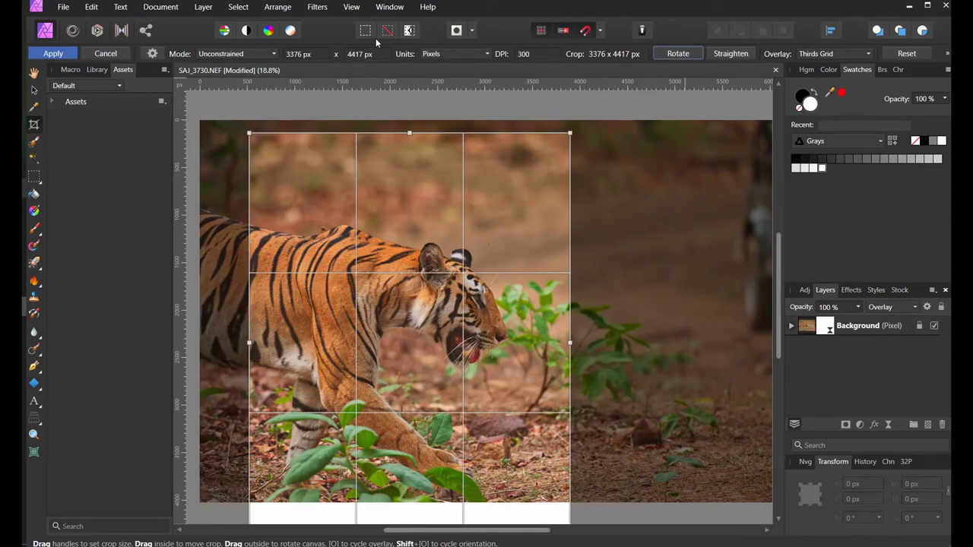
{"action": "left_click", "coordinate": [152, 53]}
{"action": "left_click", "coordinate": [99, 178]}
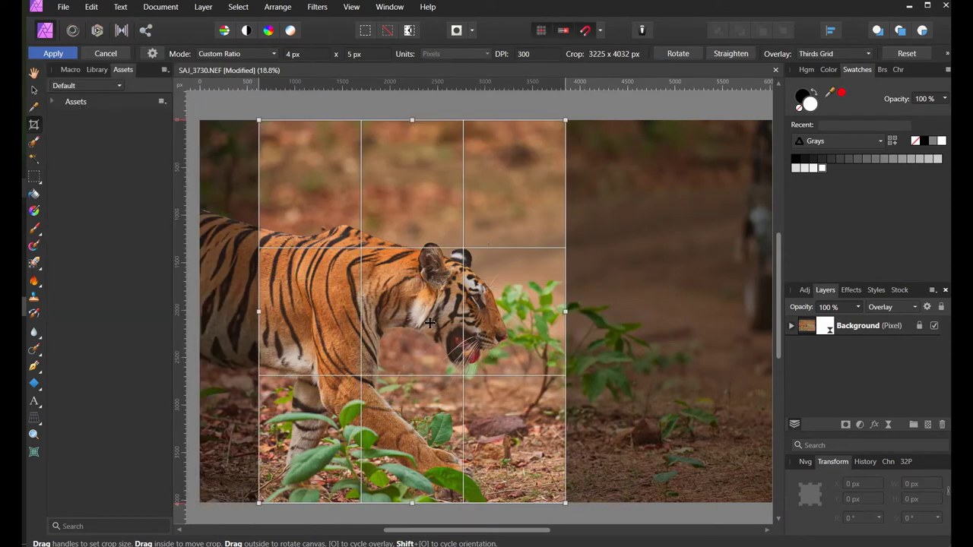
{"action": "left_click_drag", "start_coordinate": [429, 322], "coordinate": [437, 324]}
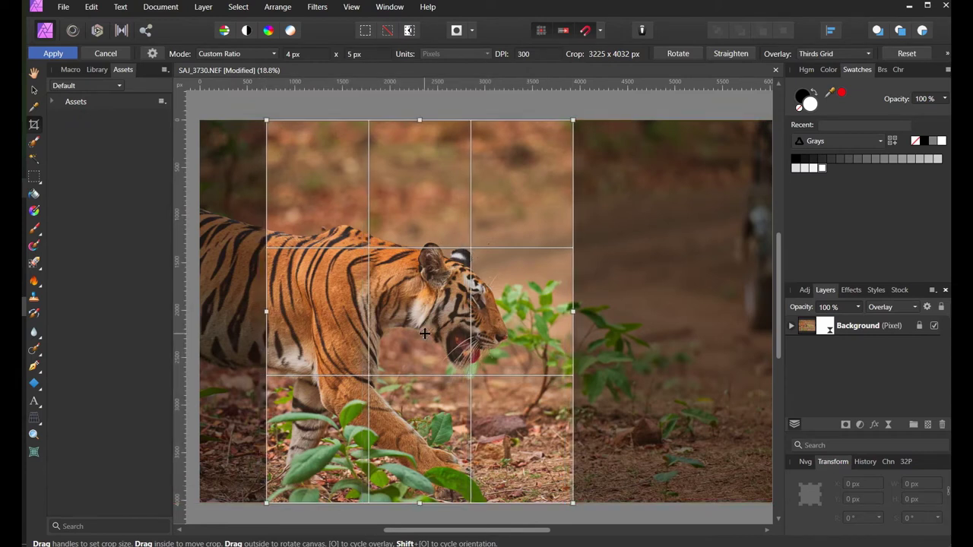
{"action": "key", "text": "Return"}
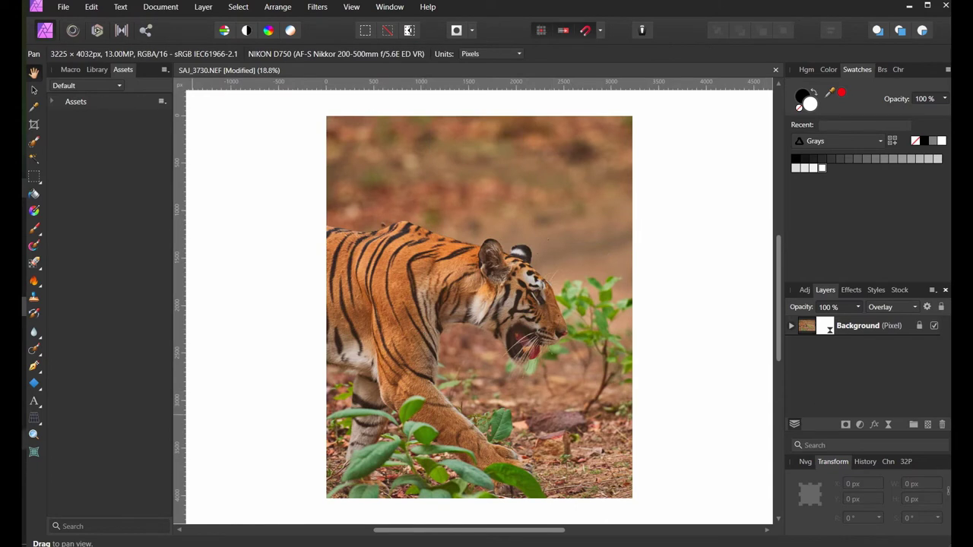
Add a Lens Filter adjustment layer, keeping the orange filter colour at 50% optical density.
{"action": "left_click", "coordinate": [860, 425]}
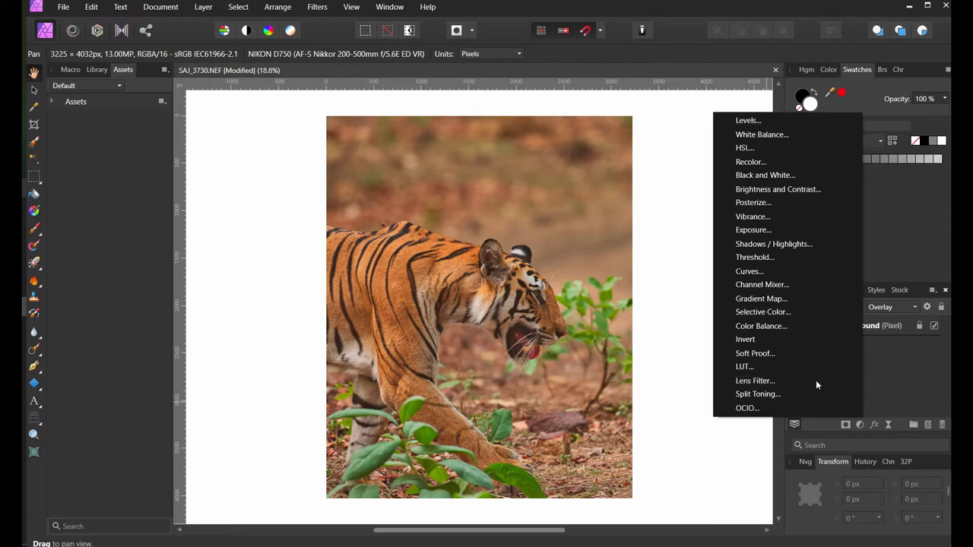
{"action": "left_click", "coordinate": [817, 382]}
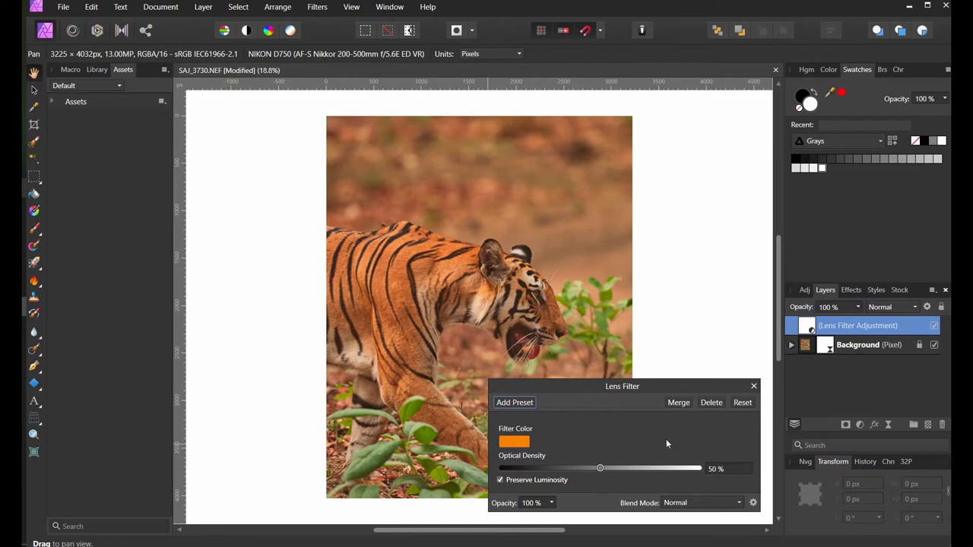
{"action": "left_click", "coordinate": [753, 387]}
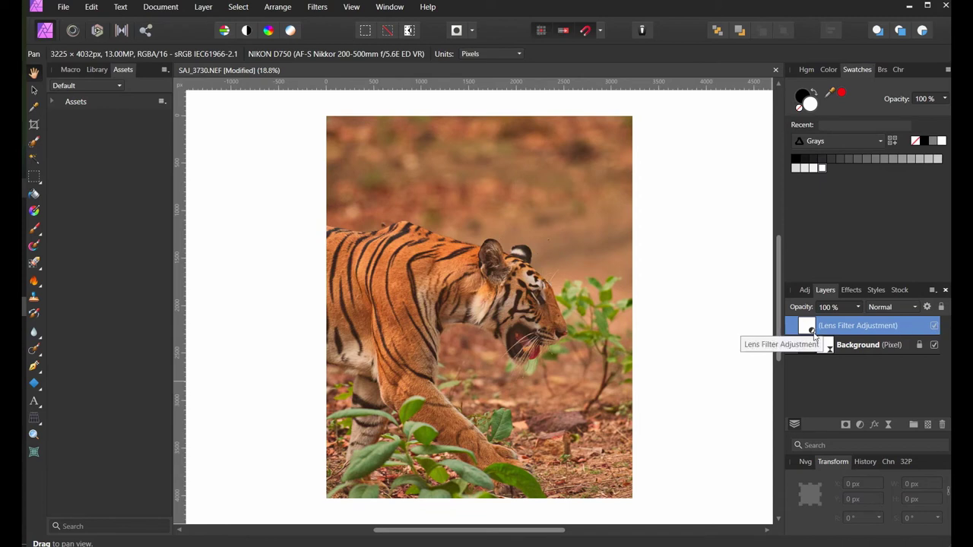
Reopen the Lens Filter and shift its filter colour hue from 35 to 42.
{"action": "double_click", "coordinate": [812, 331]}
{"action": "left_click_drag", "start_coordinate": [567, 390], "coordinate": [184, 348]}
{"action": "left_click", "coordinate": [117, 398]}
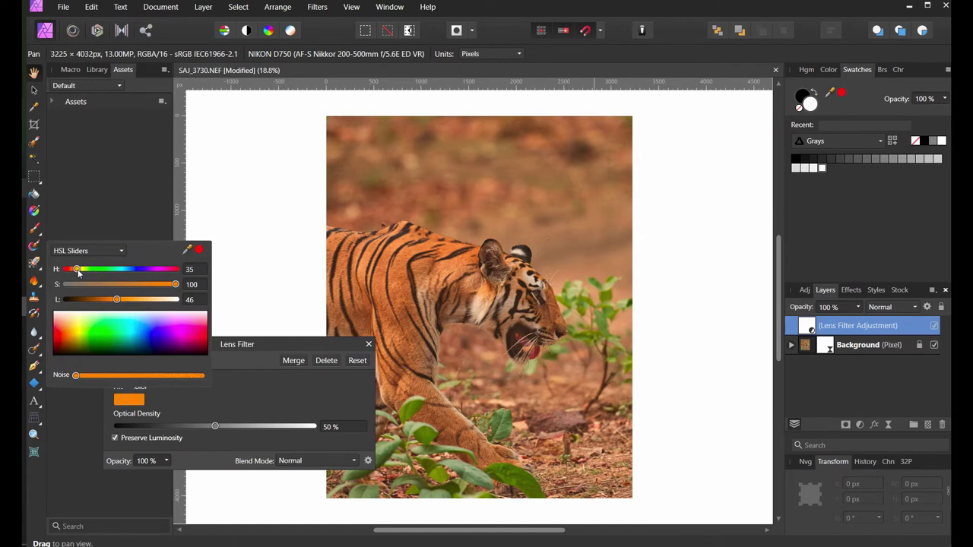
{"action": "left_click_drag", "start_coordinate": [78, 273], "coordinate": [80, 271]}
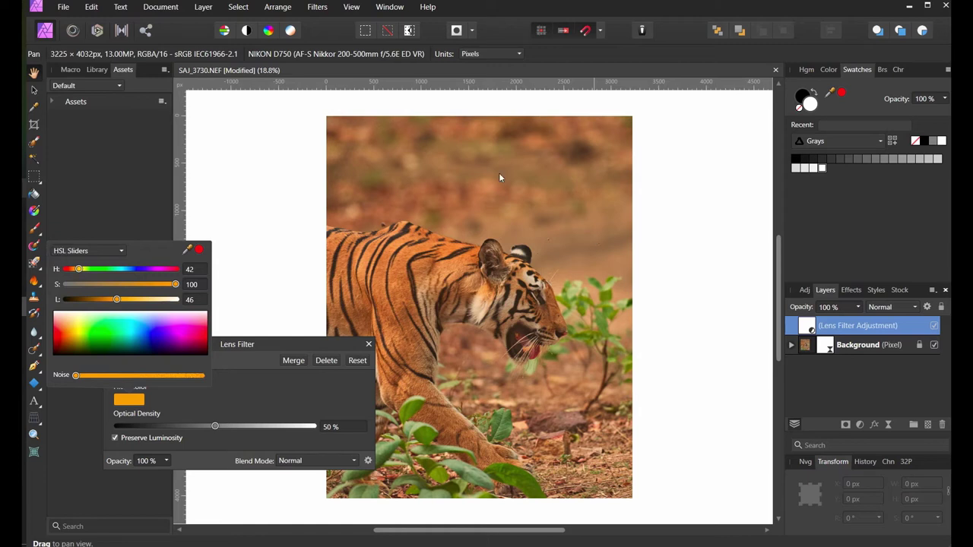
{"action": "left_click", "coordinate": [932, 328]}
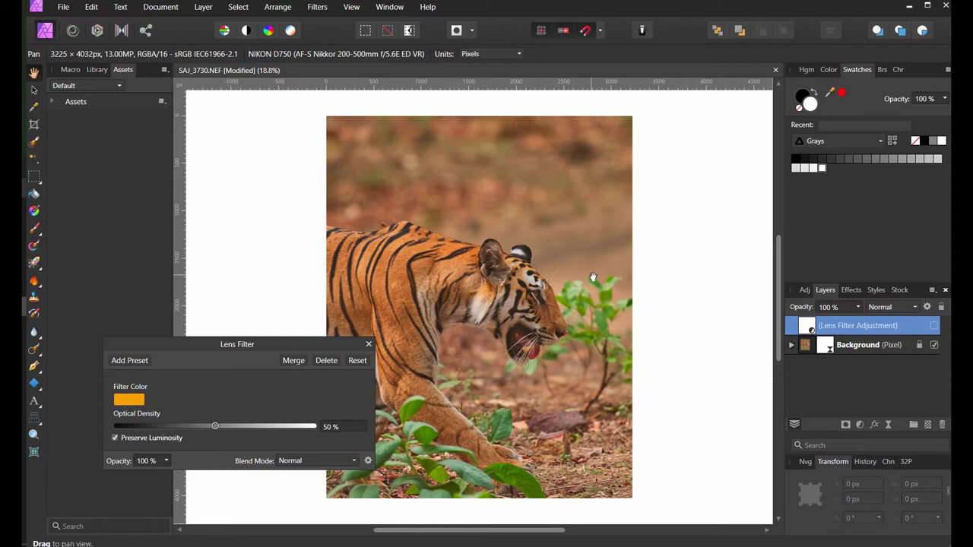
Change the lens filter colour to blue (hue 222) and lower optical density to about 49%.
{"action": "left_click", "coordinate": [128, 395]}
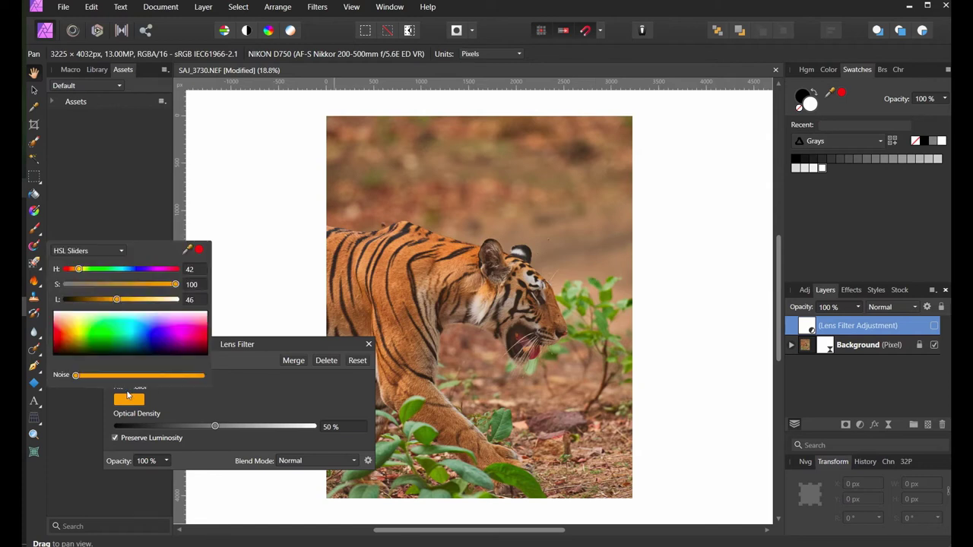
{"action": "left_click", "coordinate": [323, 345]}
{"action": "left_click_drag", "start_coordinate": [78, 269], "coordinate": [133, 270]}
{"action": "left_click", "coordinate": [129, 400]}
{"action": "left_click", "coordinate": [245, 345]}
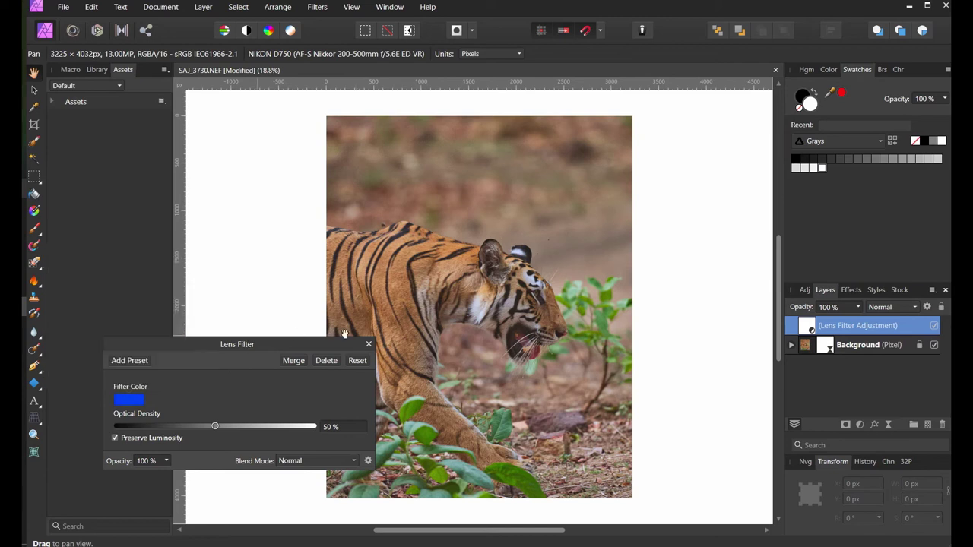
{"action": "mouse_move", "coordinate": [215, 426]}
{"action": "left_mouse_down"}
{"action": "mouse_move", "coordinate": [202, 428]}
{"action": "mouse_move", "coordinate": [224, 428]}
{"action": "mouse_move", "coordinate": [212, 430]}
{"action": "left_mouse_up"}
{"action": "left_click", "coordinate": [369, 345]}
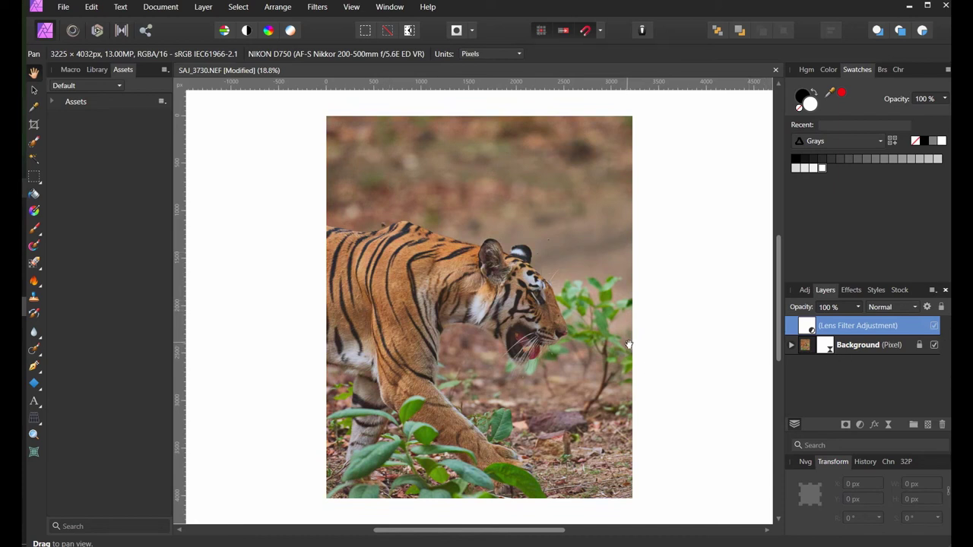
Compare the lens filter on and off, then add a Selective Color adjustment layer.
{"action": "left_click", "coordinate": [934, 327]}
{"action": "left_click", "coordinate": [935, 326]}
{"action": "left_click", "coordinate": [860, 425]}
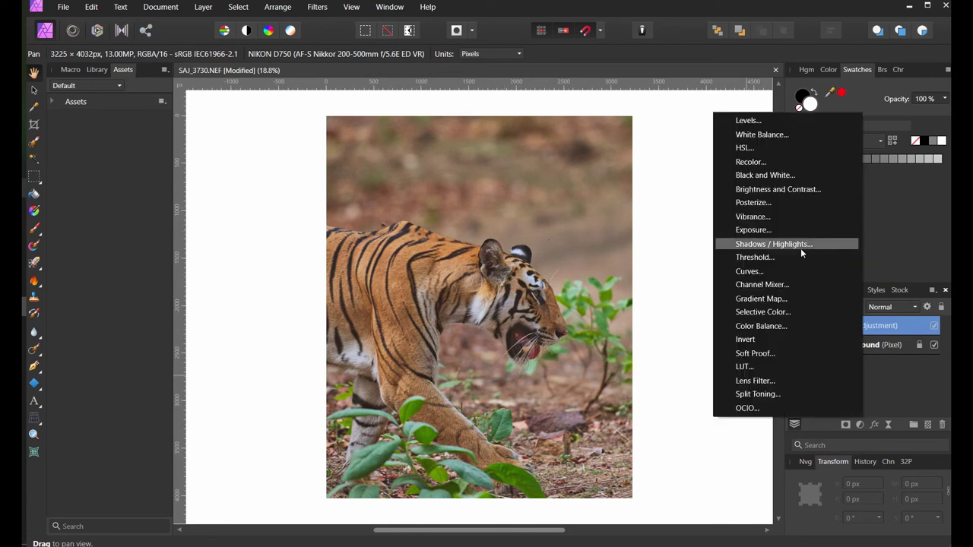
{"action": "left_click", "coordinate": [752, 311]}
In the Yellows range, raise Yellow to 44%, trim Black and nudge Magenta to 3%.
{"action": "left_click", "coordinate": [158, 317]}
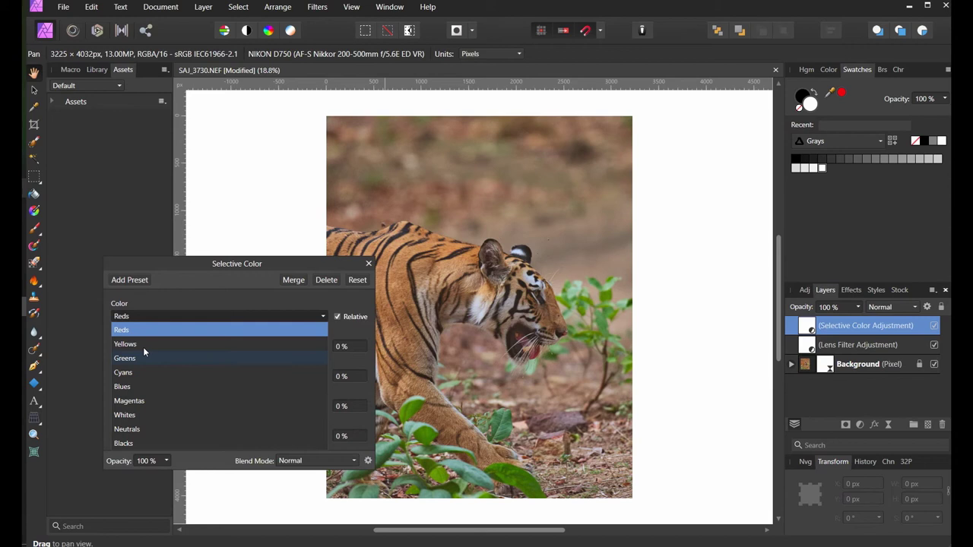
{"action": "left_click", "coordinate": [143, 347]}
{"action": "left_click_drag", "start_coordinate": [200, 261], "coordinate": [125, 267]}
{"action": "left_click_drag", "start_coordinate": [144, 411], "coordinate": [192, 413]}
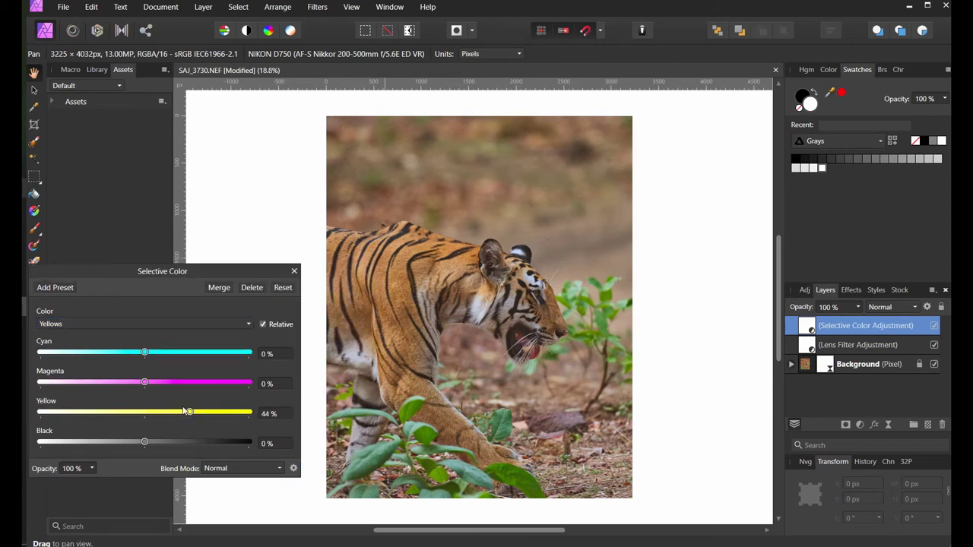
{"action": "mouse_move", "coordinate": [145, 442]}
{"action": "left_mouse_down"}
{"action": "mouse_move", "coordinate": [163, 443]}
{"action": "mouse_move", "coordinate": [142, 443]}
{"action": "left_mouse_up"}
{"action": "left_click_drag", "start_coordinate": [144, 382], "coordinate": [126, 391]}
{"action": "left_click_drag", "start_coordinate": [145, 388], "coordinate": [134, 354]}
{"action": "left_click", "coordinate": [294, 271]}
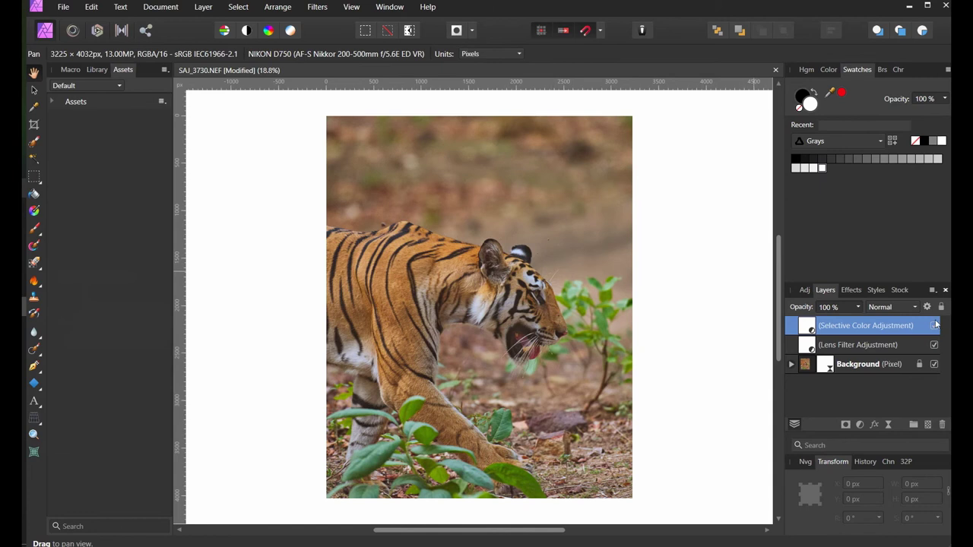
{"action": "left_click", "coordinate": [935, 326]}
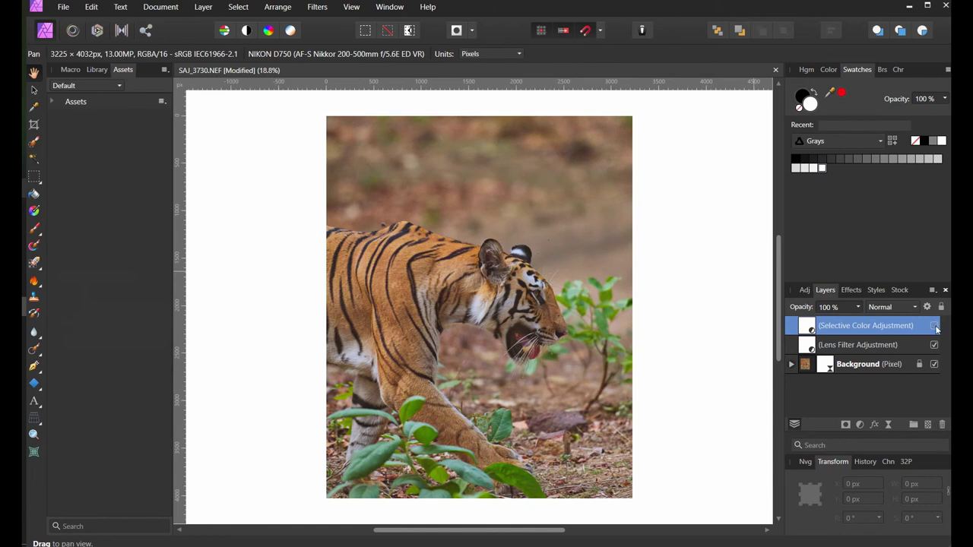
Add a Levels adjustment with black level 2% and white level 90%, toggling it to compare.
{"action": "left_click", "coordinate": [861, 425]}
{"action": "left_click", "coordinate": [767, 121]}
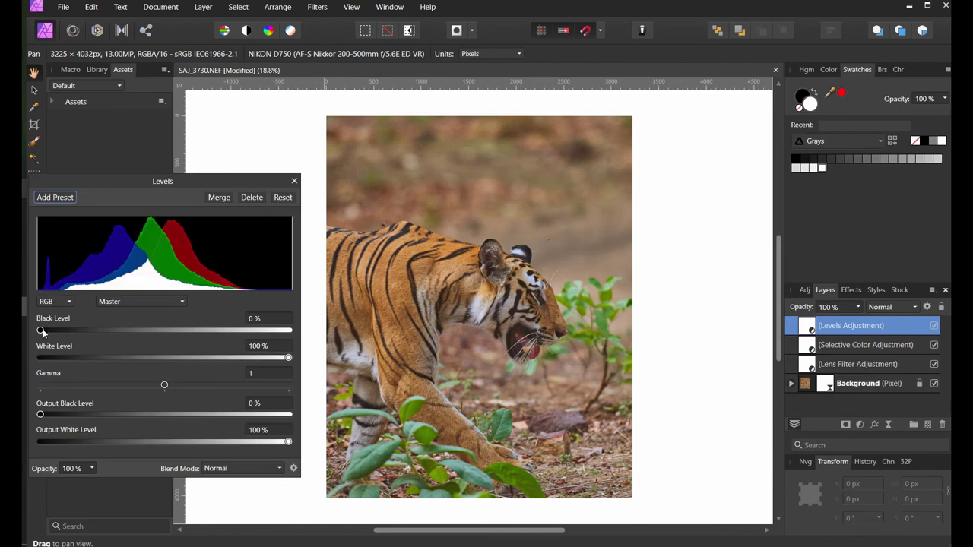
{"action": "left_click_drag", "start_coordinate": [41, 331], "coordinate": [45, 332]}
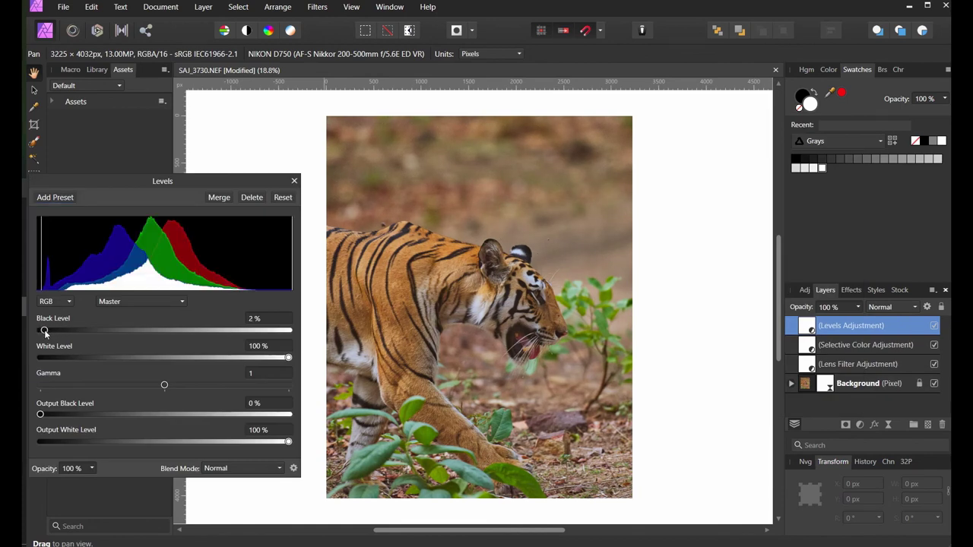
{"action": "left_click_drag", "start_coordinate": [289, 358], "coordinate": [260, 358]}
{"action": "left_click", "coordinate": [294, 180]}
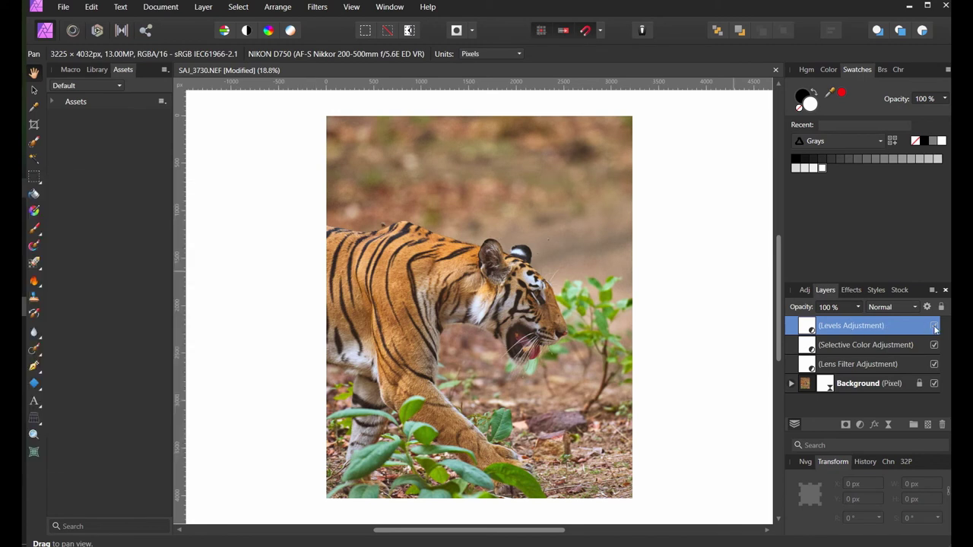
{"action": "left_click", "coordinate": [935, 327]}
{"action": "left_click", "coordinate": [936, 328]}
{"action": "left_click", "coordinate": [938, 327]}
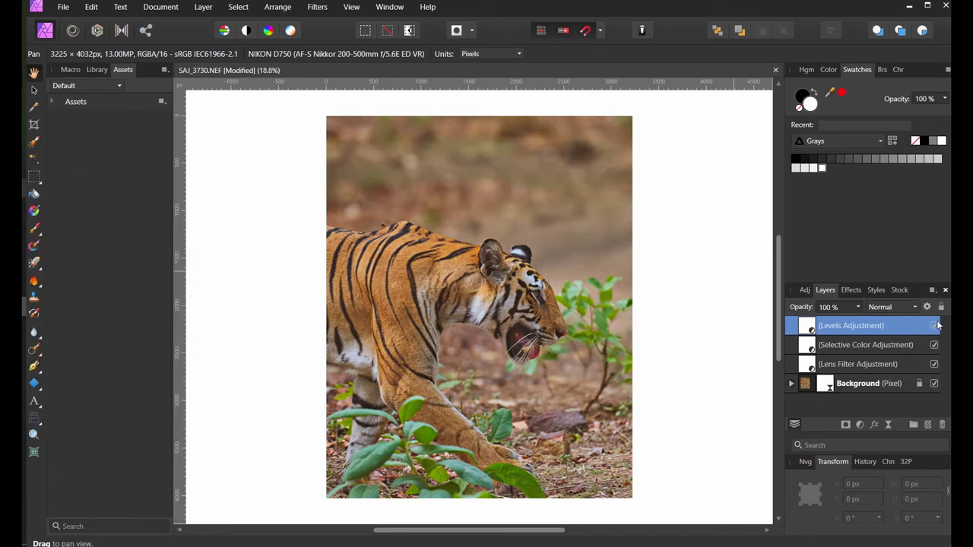
{"action": "left_click", "coordinate": [936, 327]}
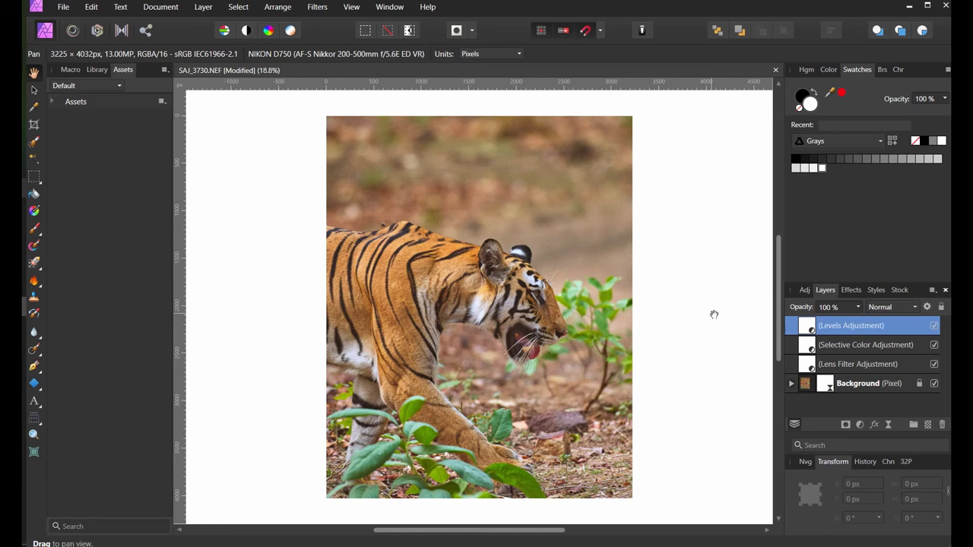